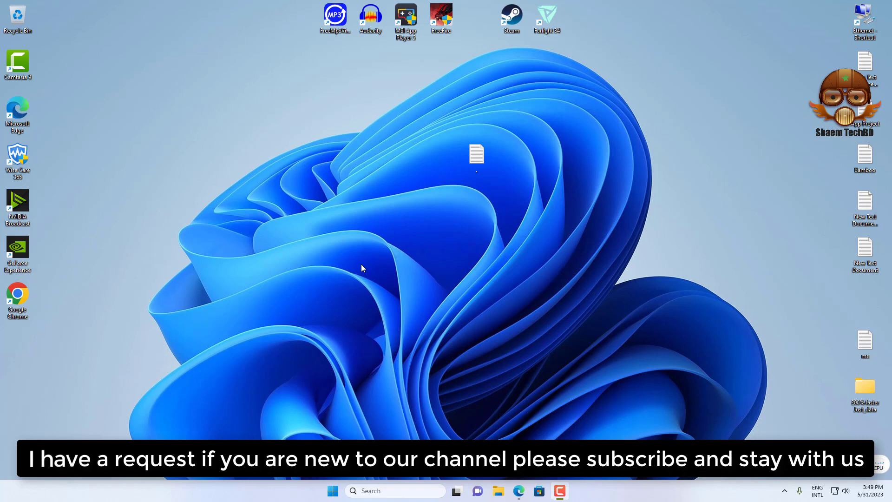
Search Microsoft Store for 'Lively Wallpaper' from the taskbar Store icon
left_click(540, 490)
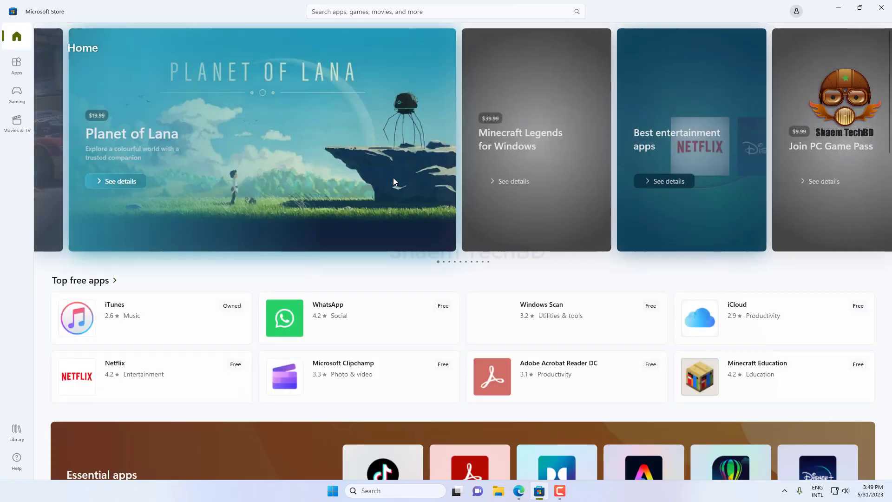
left_click(374, 12)
type("Lively Wallpaper")
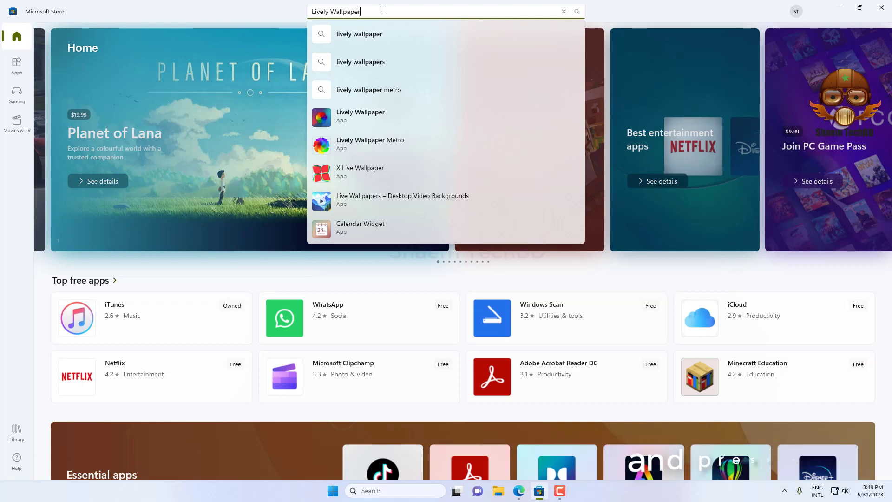
key("Return")
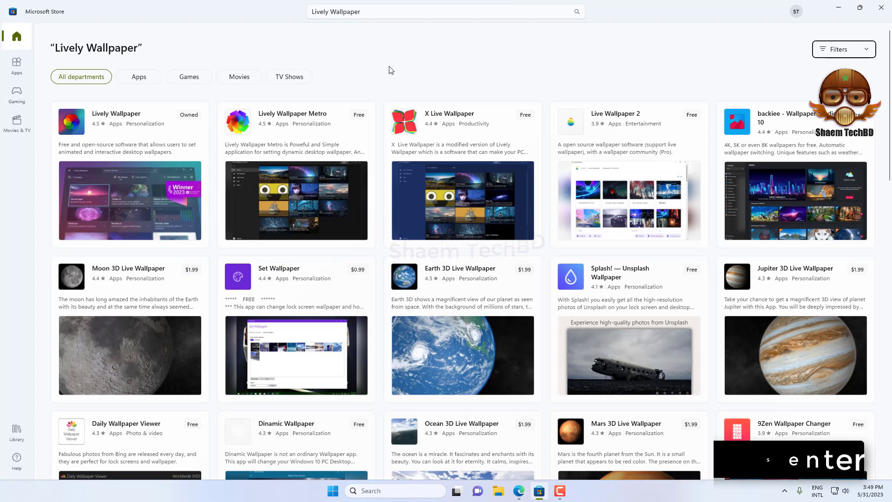
Open the Lively Wallpaper result to reach its Store page
left_click(116, 117)
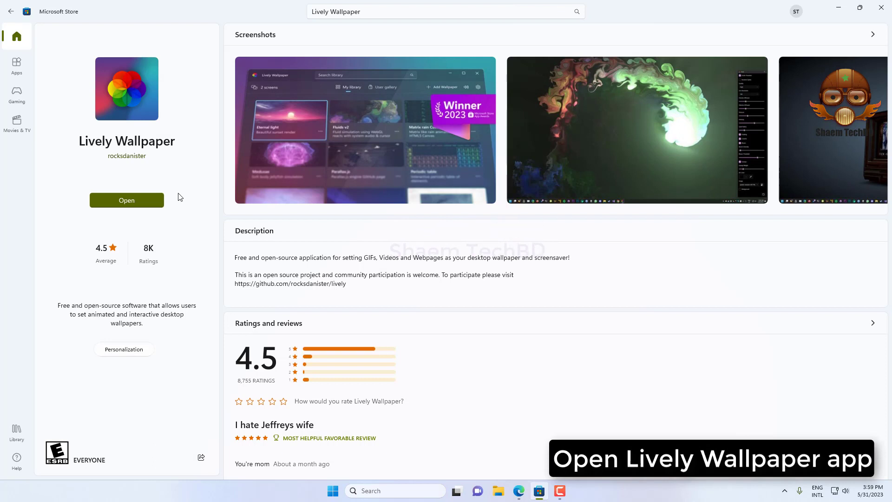
Launch the installed Lively Wallpaper, close the Store, and apply the Fluids wallpaper
left_click(109, 200)
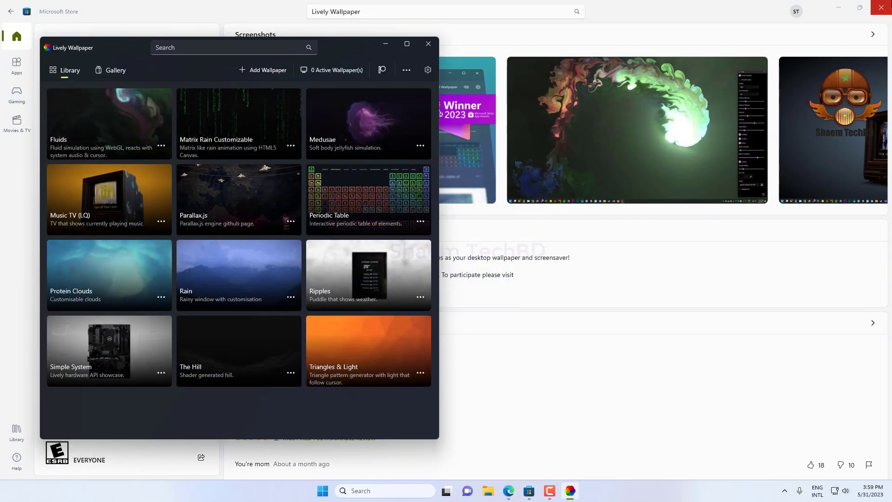
left_click(887, 4)
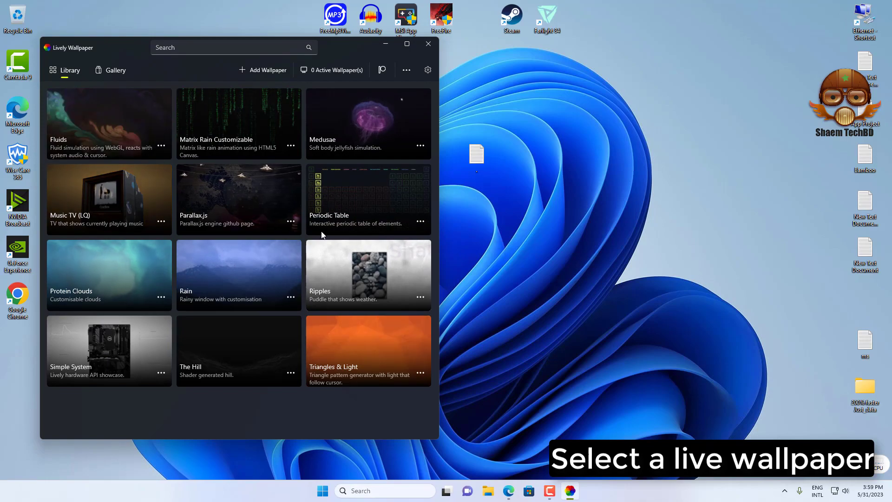
left_click(125, 116)
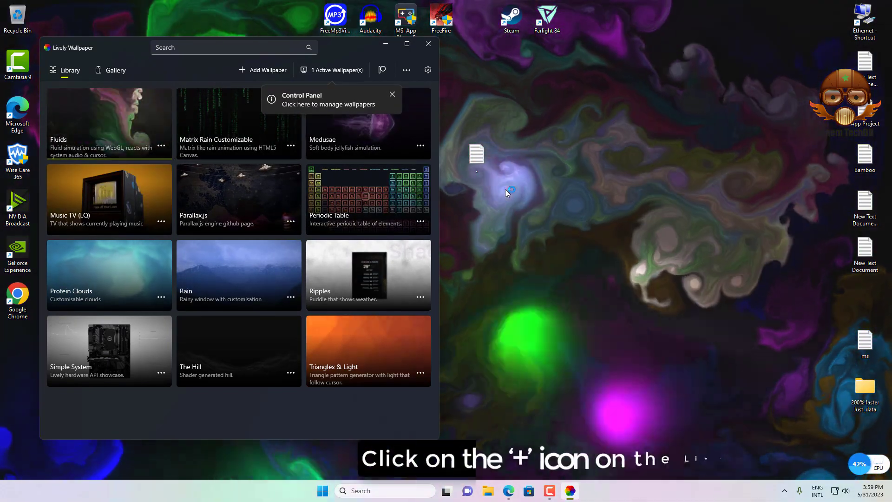
Add the Zenitsu Agatsuma zip from PC Software (E:) > Wallpaper as a new wallpaper
left_click(252, 71)
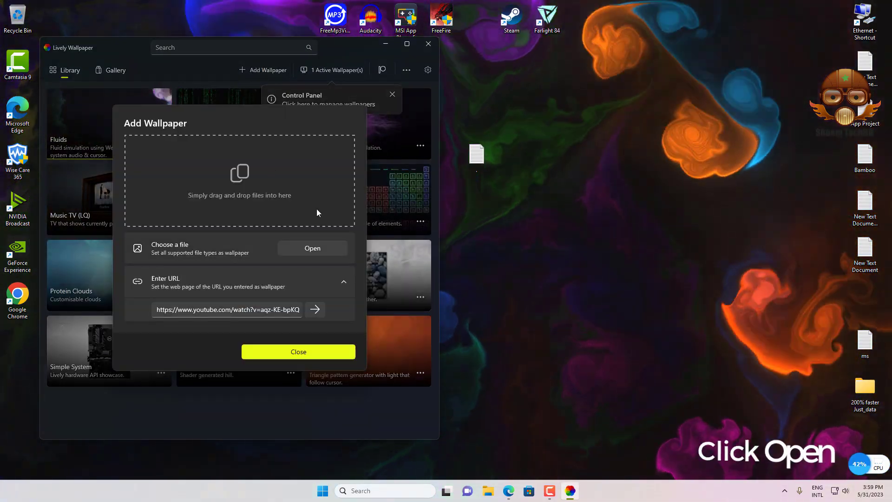
left_click(305, 246)
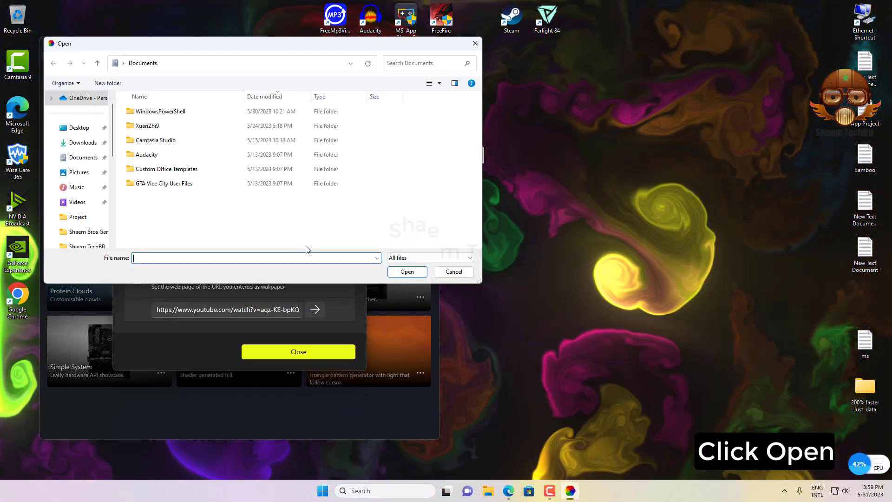
scroll(118, 230, "down", 2)
scroll(108, 216, "down", 3)
scroll(98, 206, "down", 3)
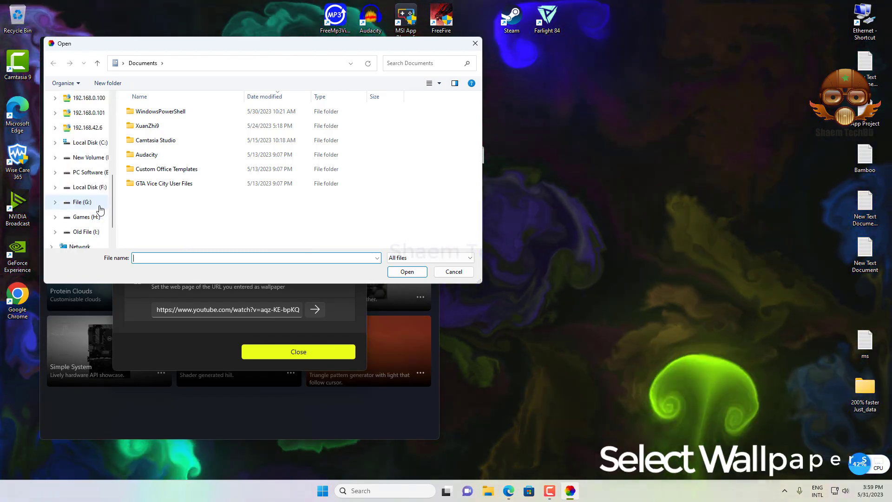
scroll(81, 196, "down", 1)
left_click(87, 172)
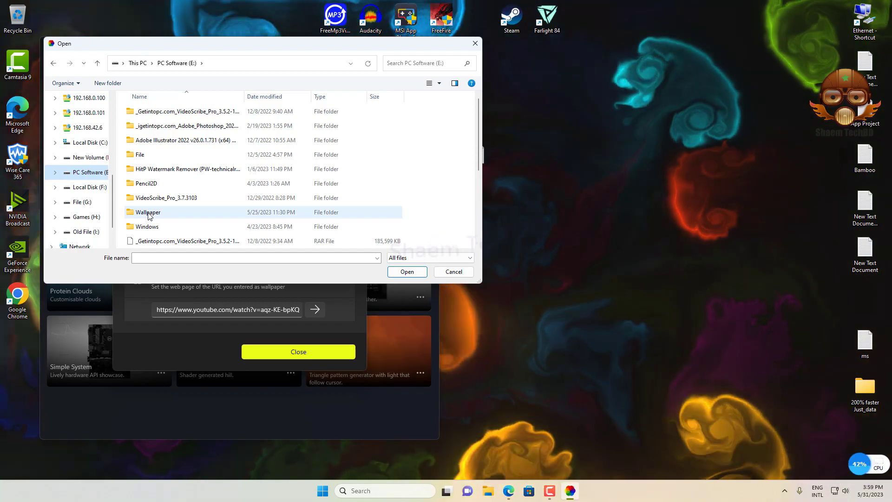
double_click(149, 214)
scroll(195, 203, "down", 5)
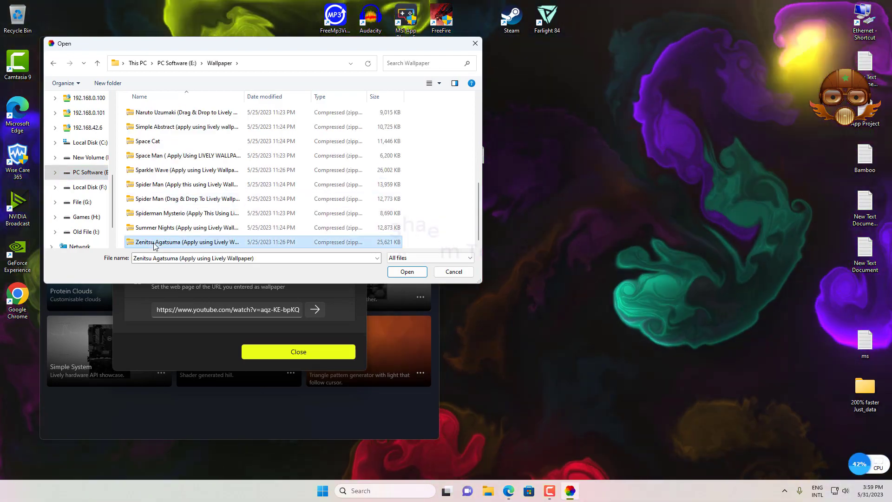
double_click(154, 241)
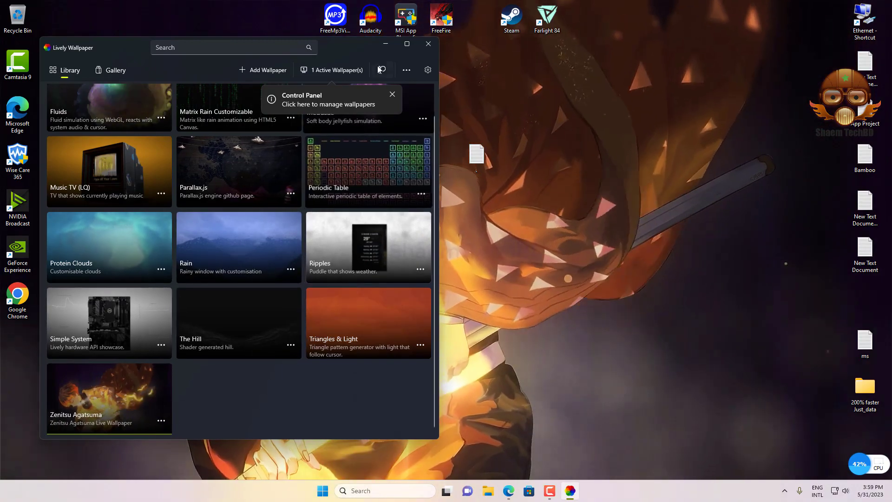
Minimize Lively Wallpaper and turn off Show desktop icons in the desktop View menu
left_click(384, 47)
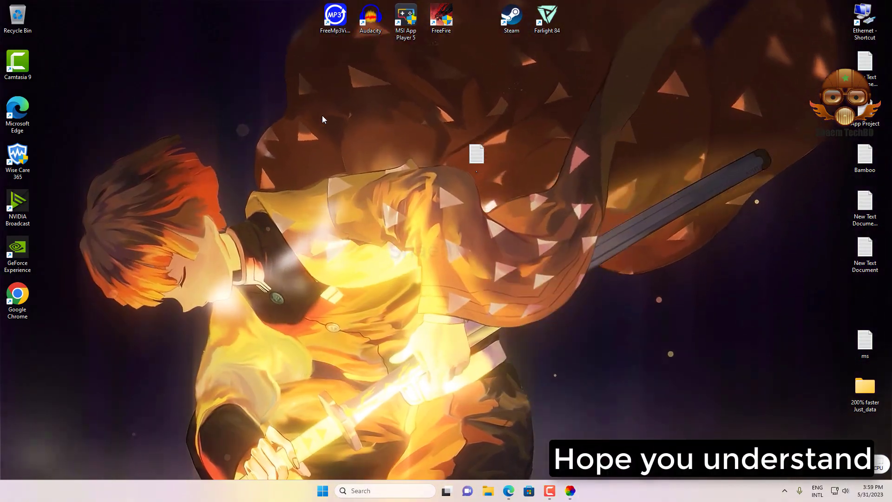
right_click(322, 118)
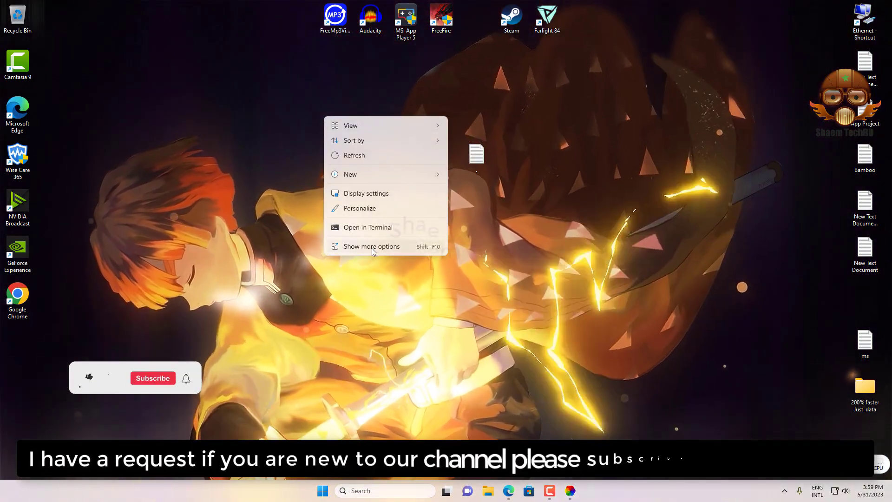
mouse_move(350, 125)
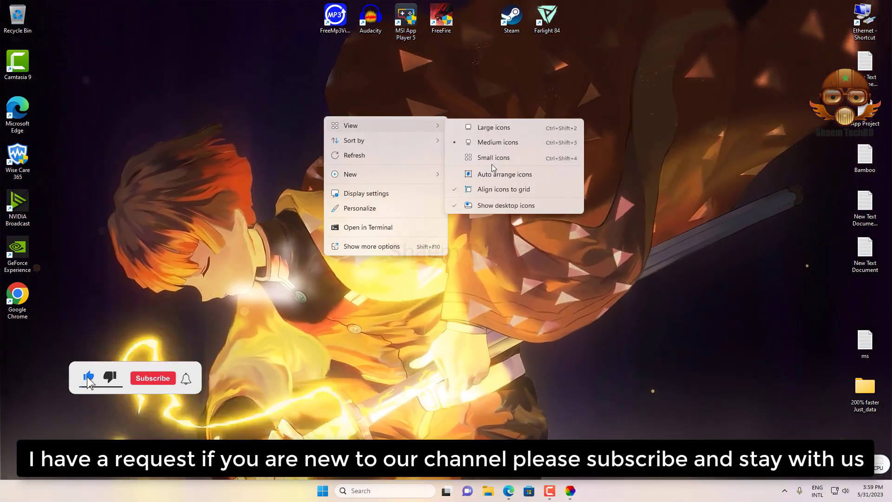
left_click(492, 205)
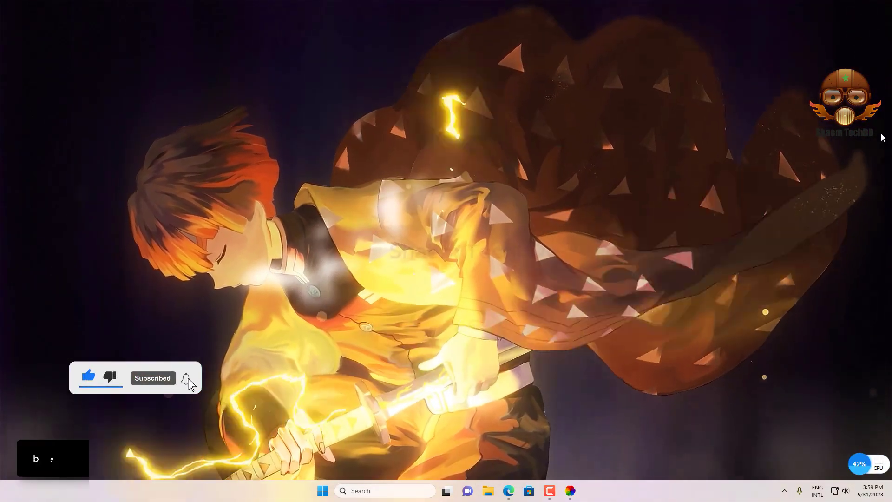